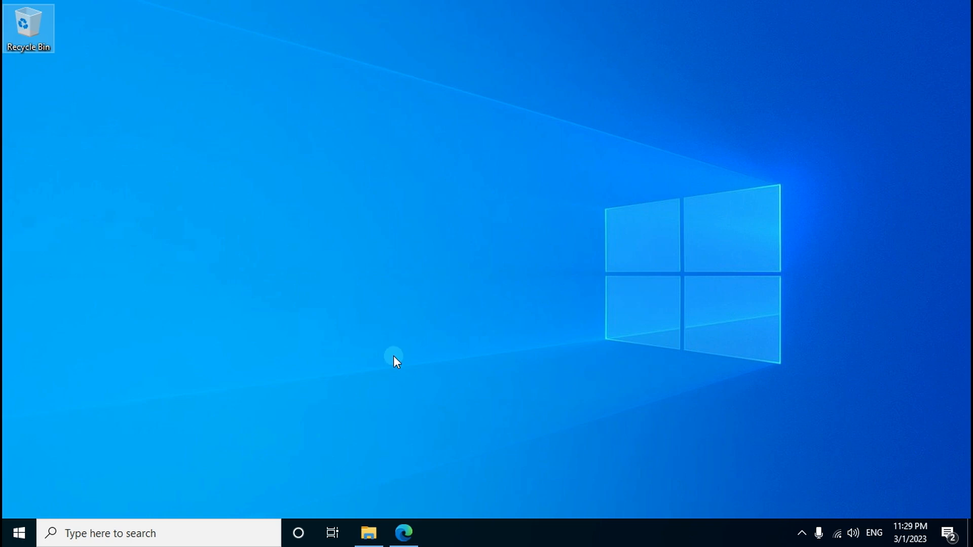
Open Microsoft Edge and search Google for "CodeBlocks IDE download".
click(404, 533)
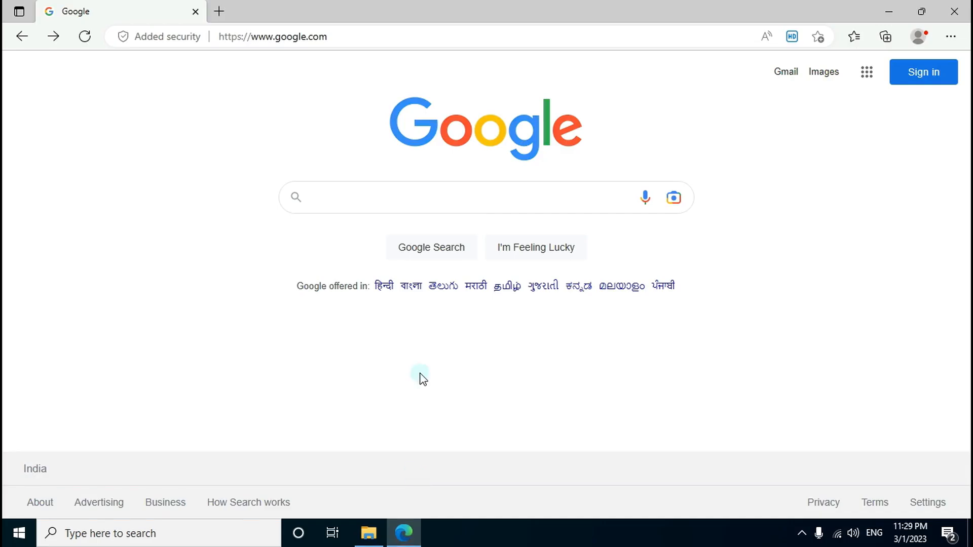
click(487, 198)
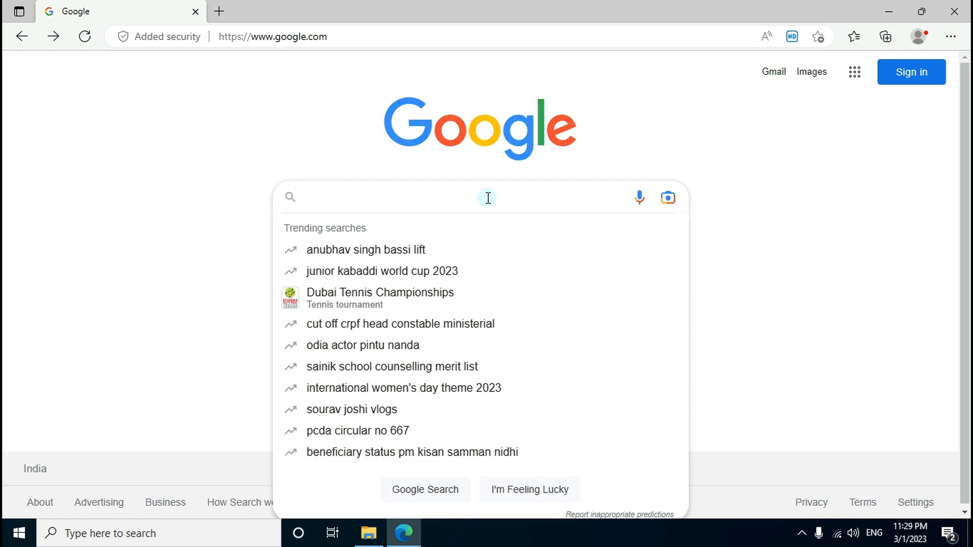
text(CodeBlocks IDE download)
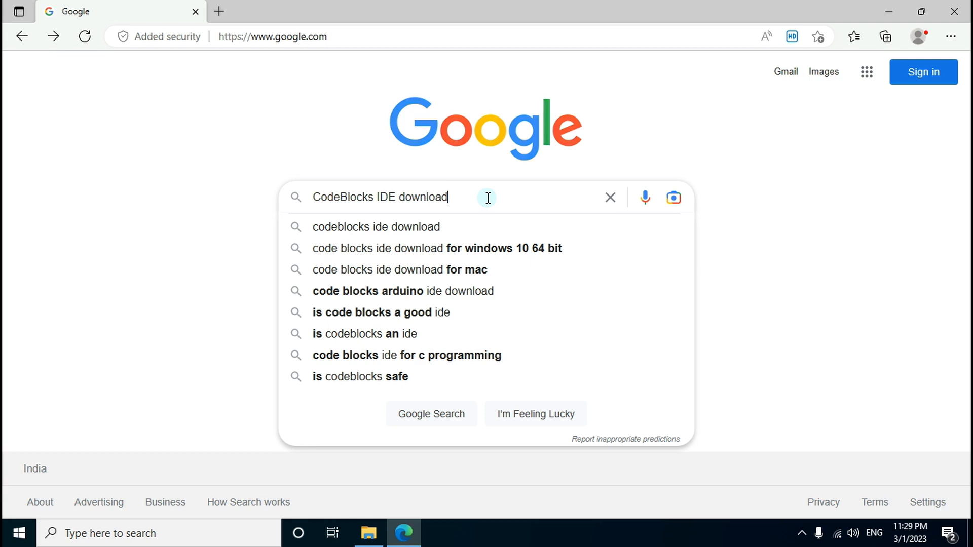
key(Return)
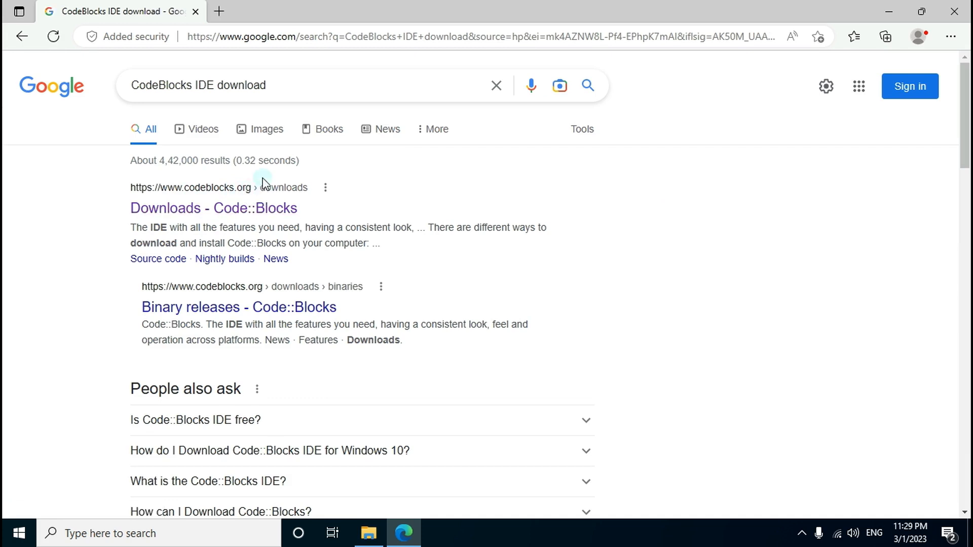
Download codeblocks-20.03mingw-setup.exe for Windows through Sourceforge.net from the binary releases on the official Code::Blocks site.
click(219, 211)
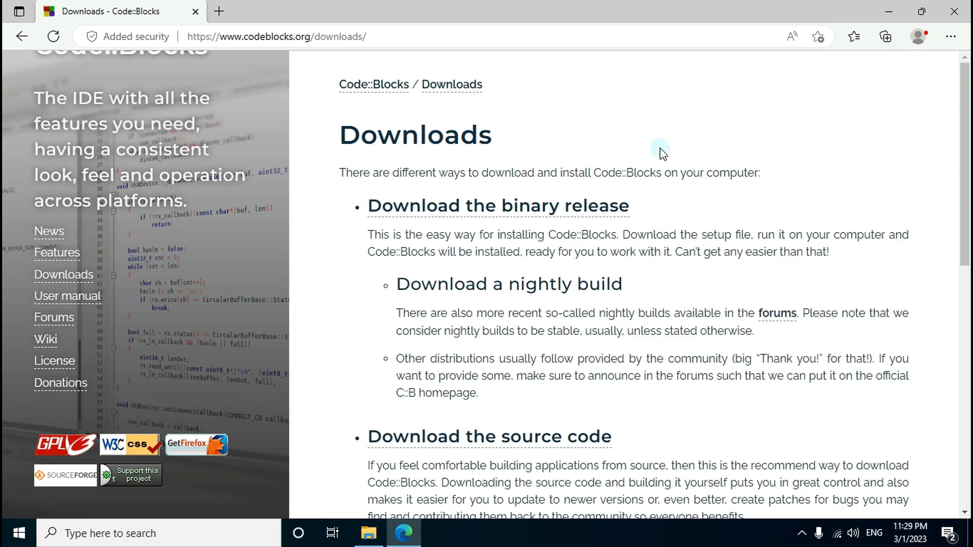
click(586, 215)
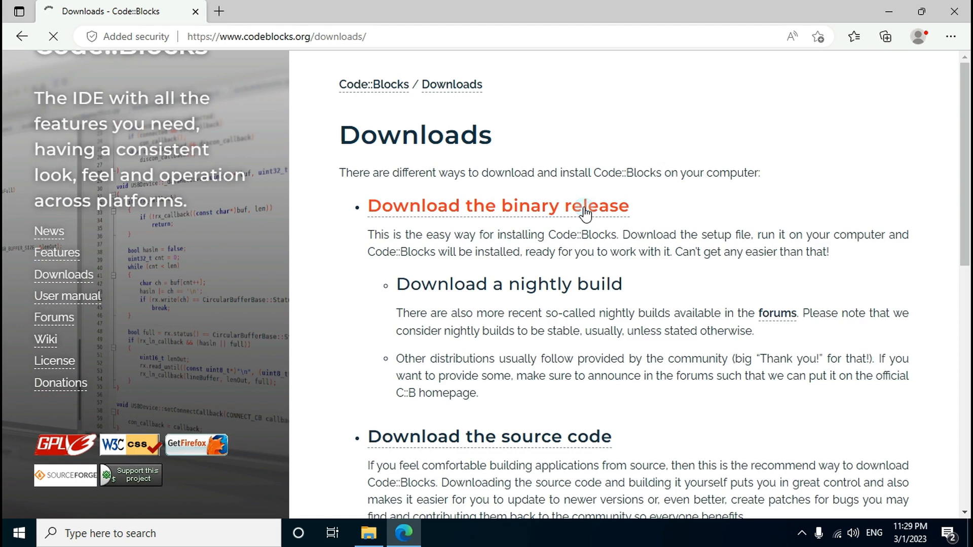
scroll(342, 233, down, 4)
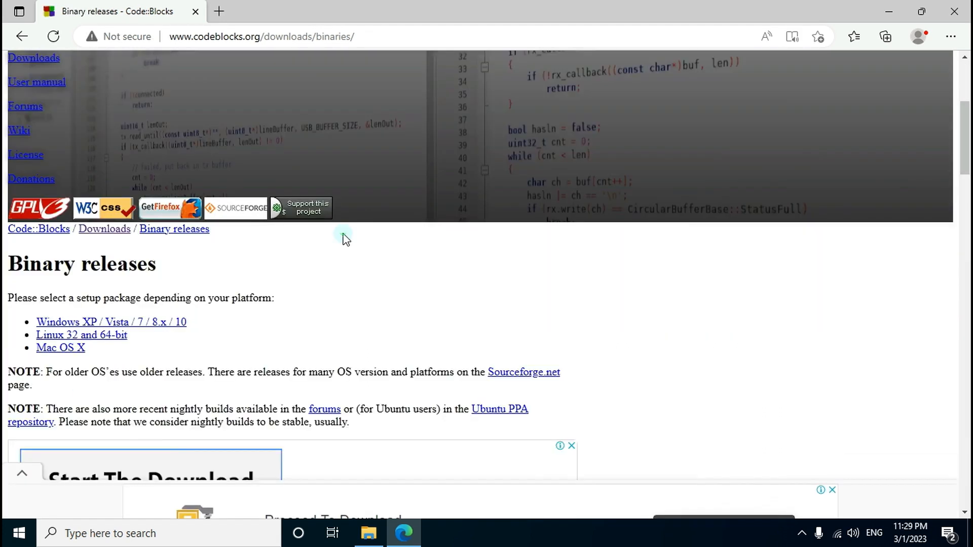
scroll(345, 238, down, 9)
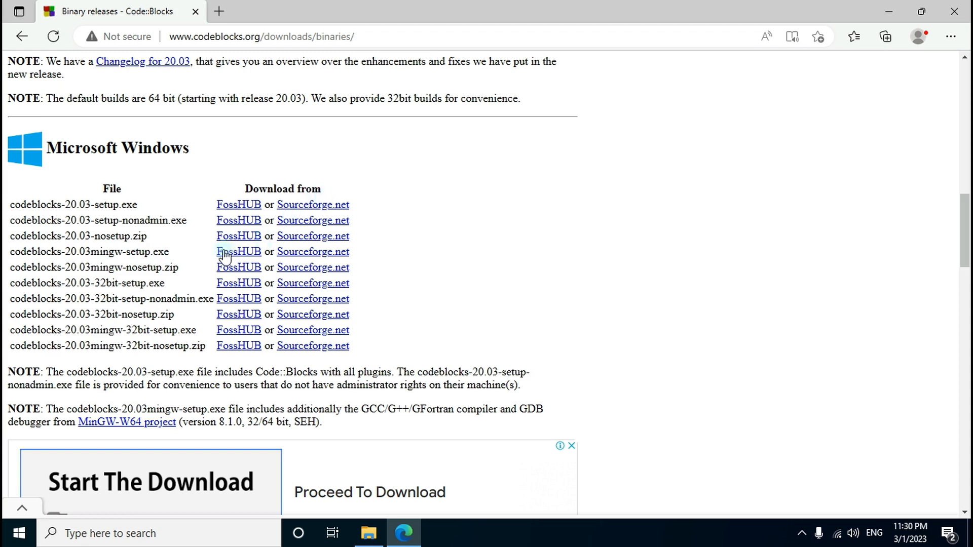
click(296, 254)
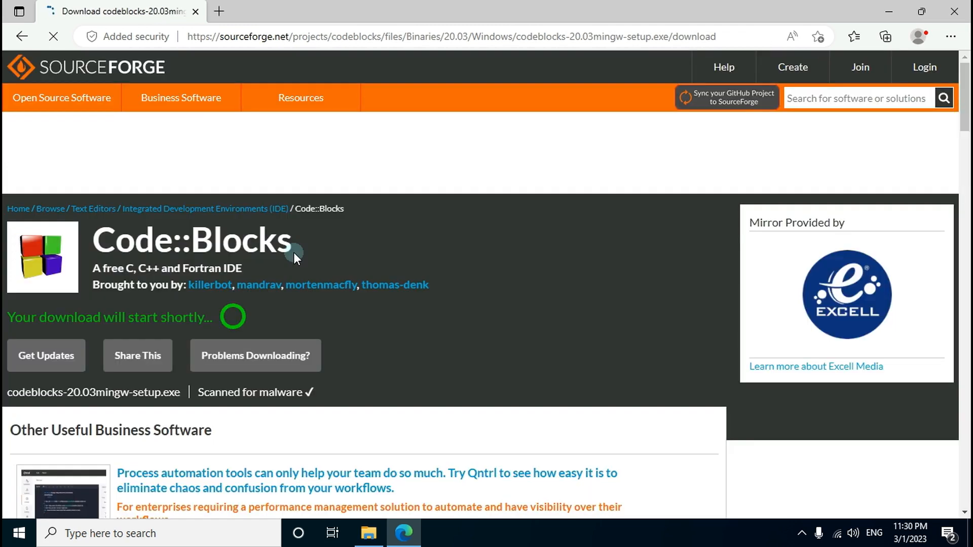
mouse_move(354, 150)
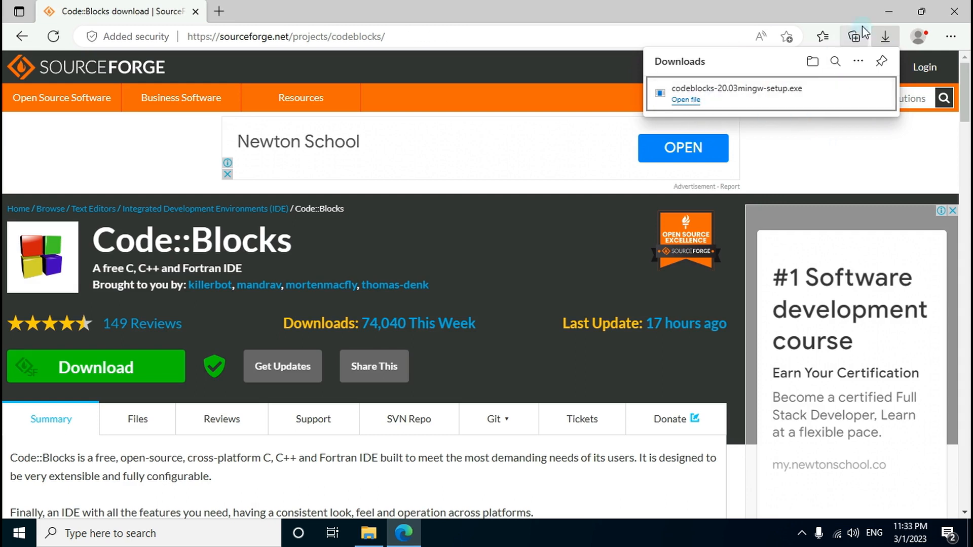
Minimize the browser and run codeblocks-20.03mingw-setup from the Downloads folder in File Explorer as administrator.
click(890, 13)
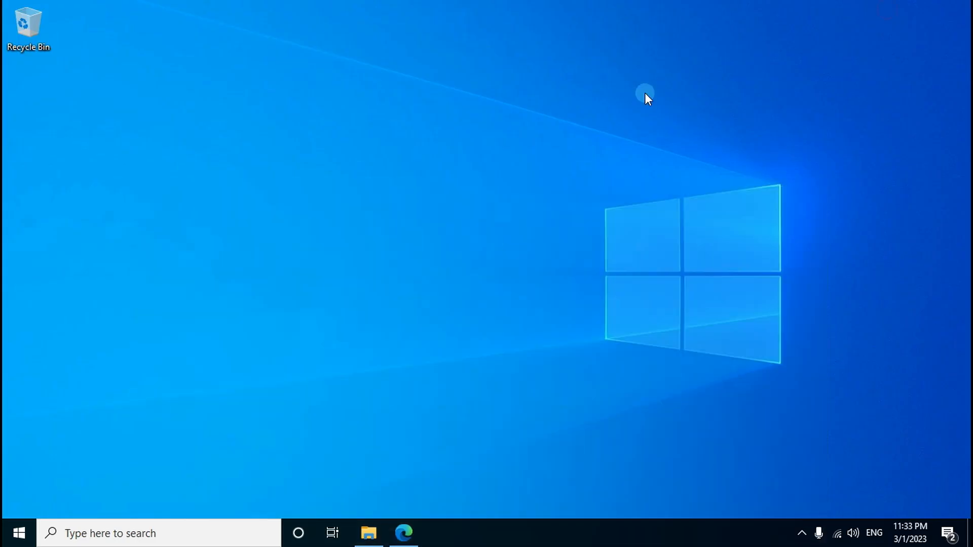
click(383, 520)
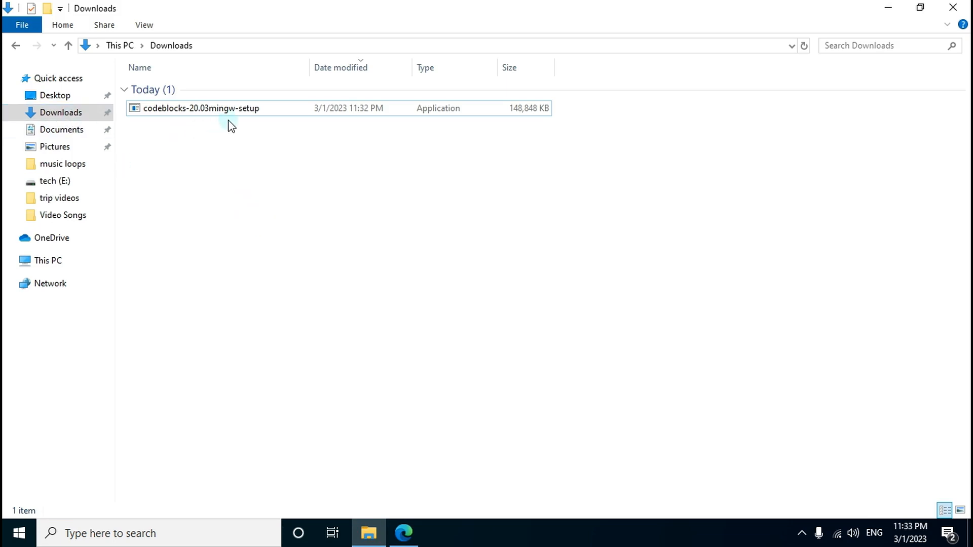
right_click(183, 109)
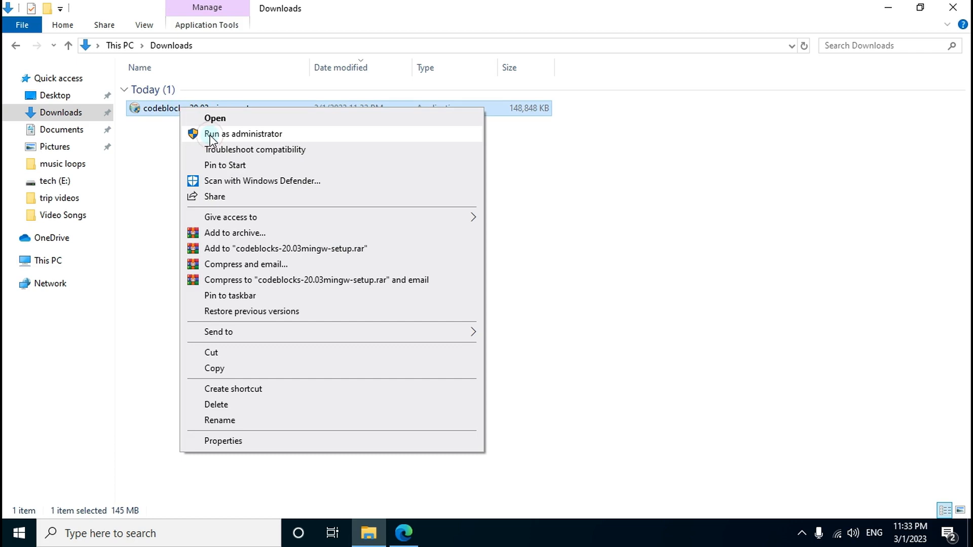
click(210, 135)
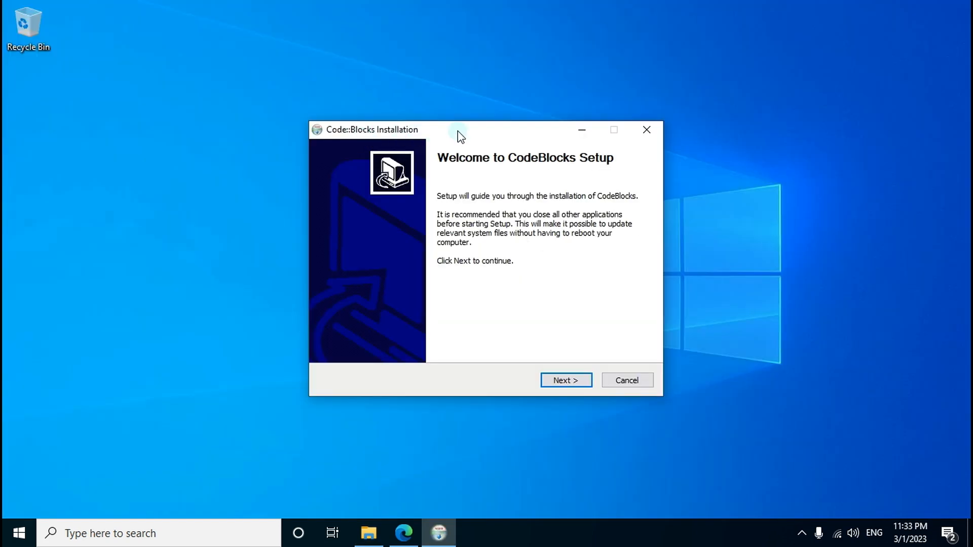
Accept the license agreement and install CodeBlocks with the Full component set into C:\Program Files\CodeBlocks.
mouse_move(468, 137)
mouse_down()
mouse_move(478, 139)
mouse_move(480, 123)
mouse_up()
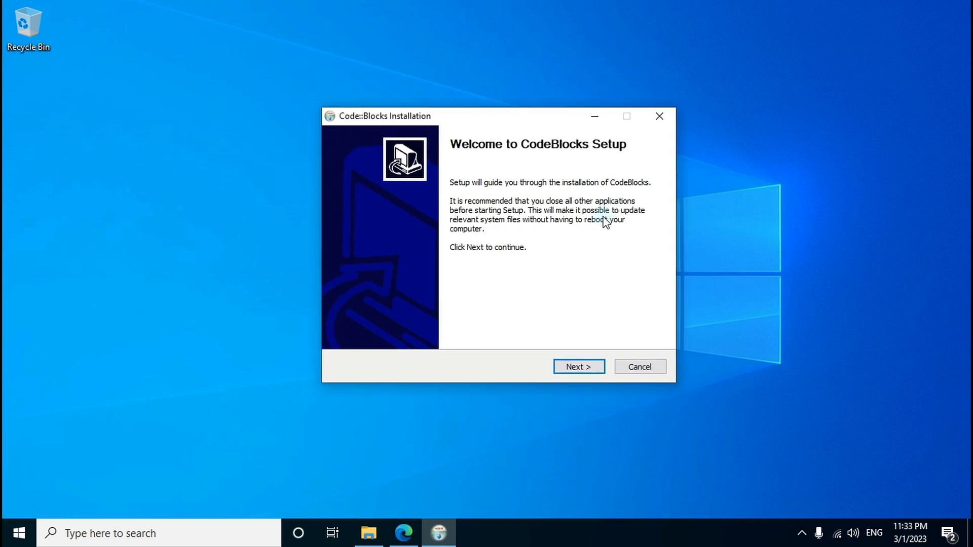
click(586, 366)
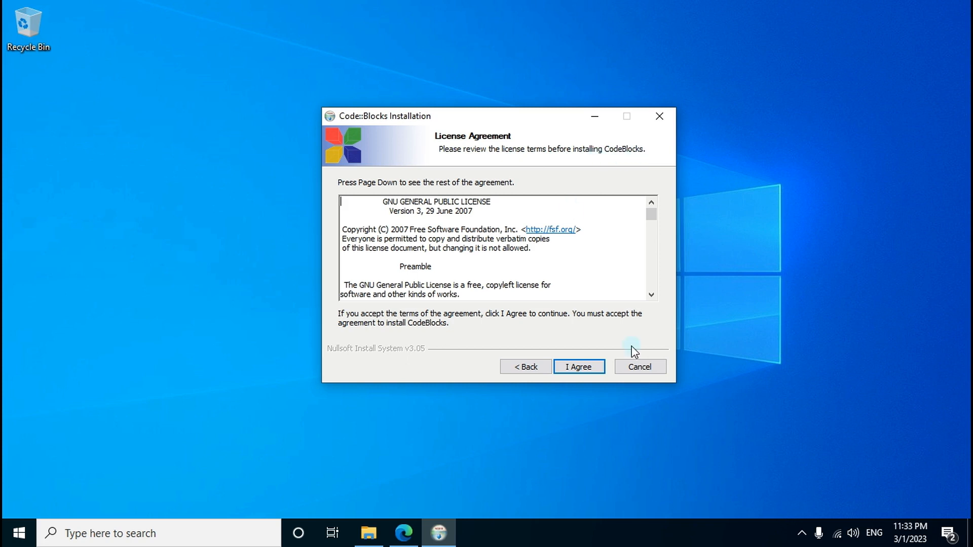
click(581, 370)
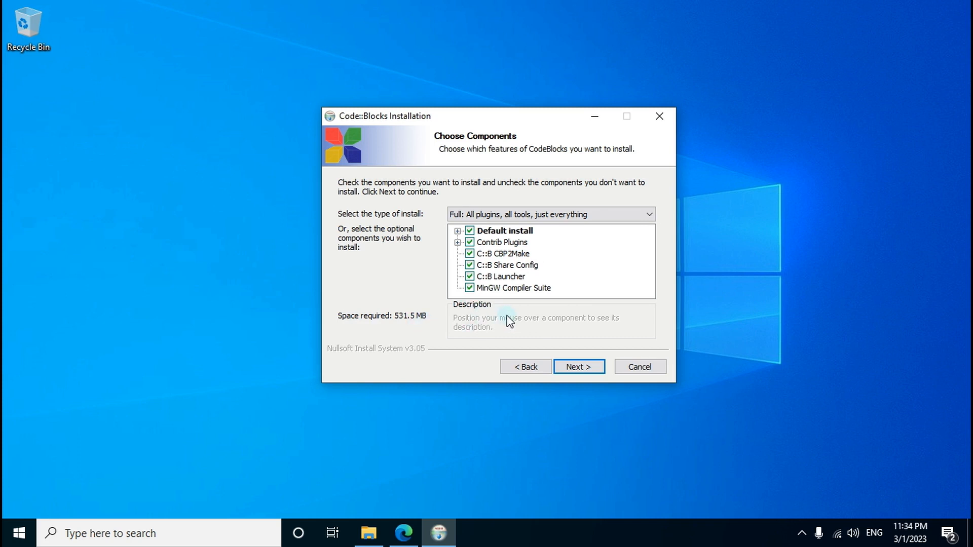
click(578, 368)
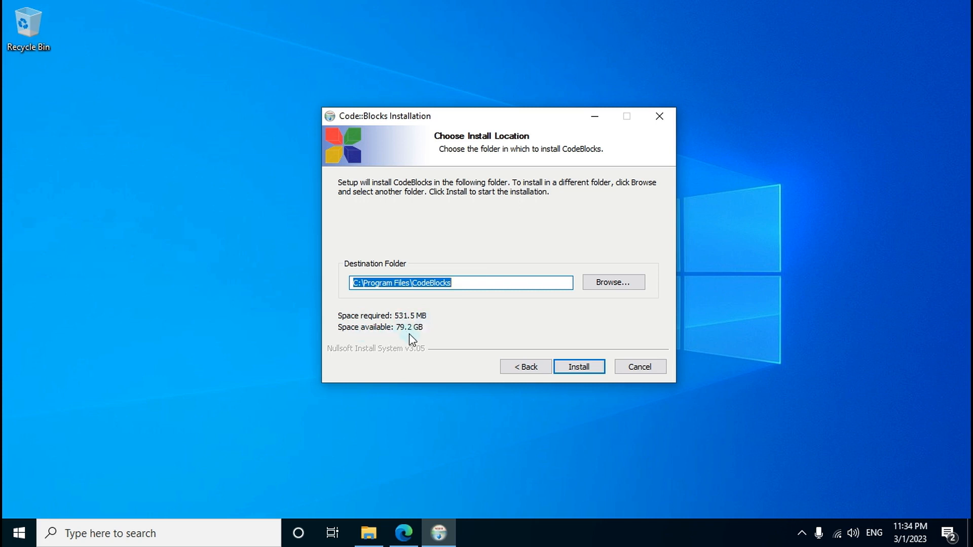
click(579, 370)
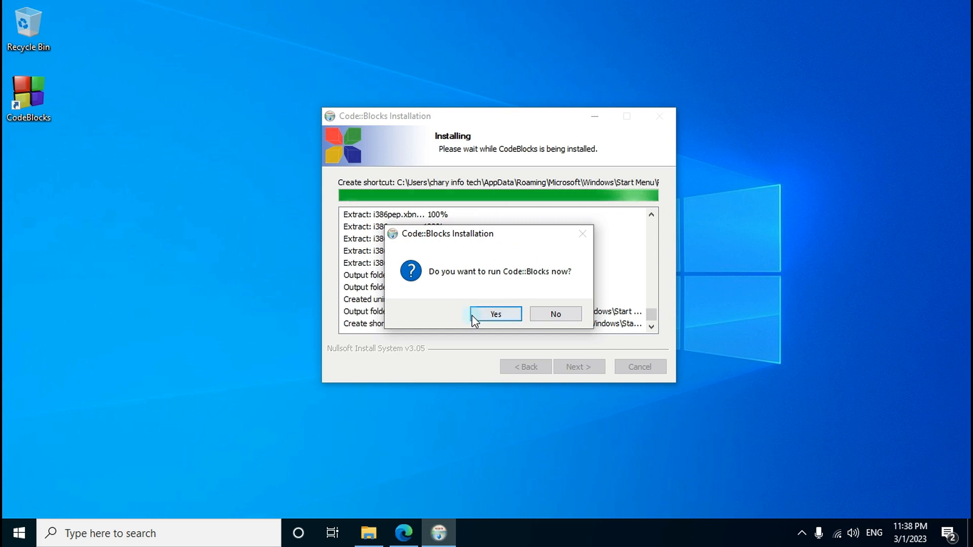
Launch Code::Blocks from the installer and accept GNU GCC Compiler as the default compiler.
click(484, 318)
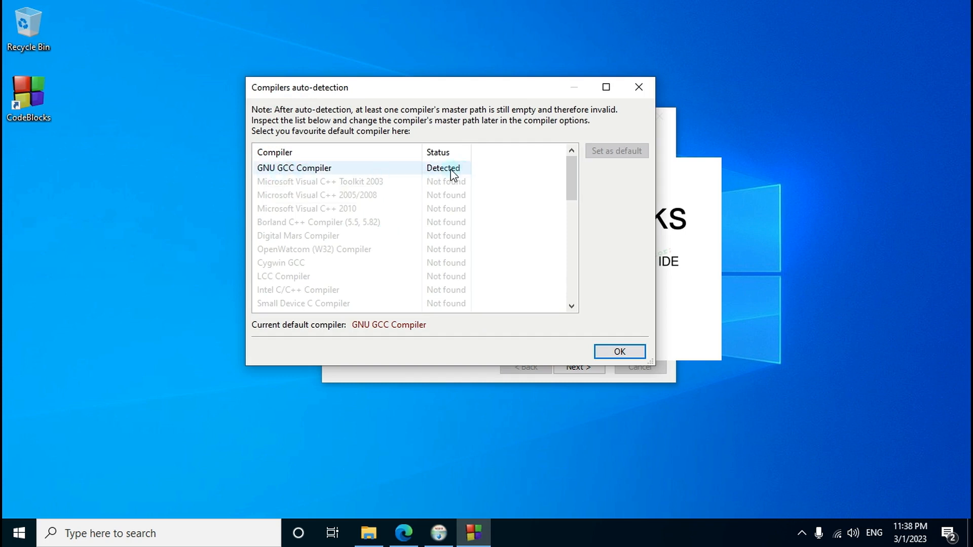
click(619, 352)
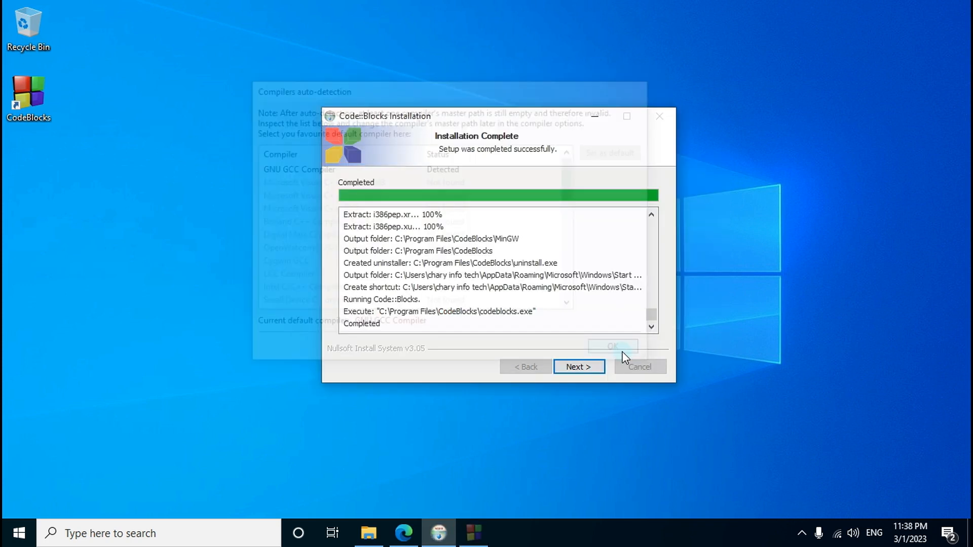
Finish the CodeBlocks setup and leave the C/C++ file associations as they are.
click(579, 367)
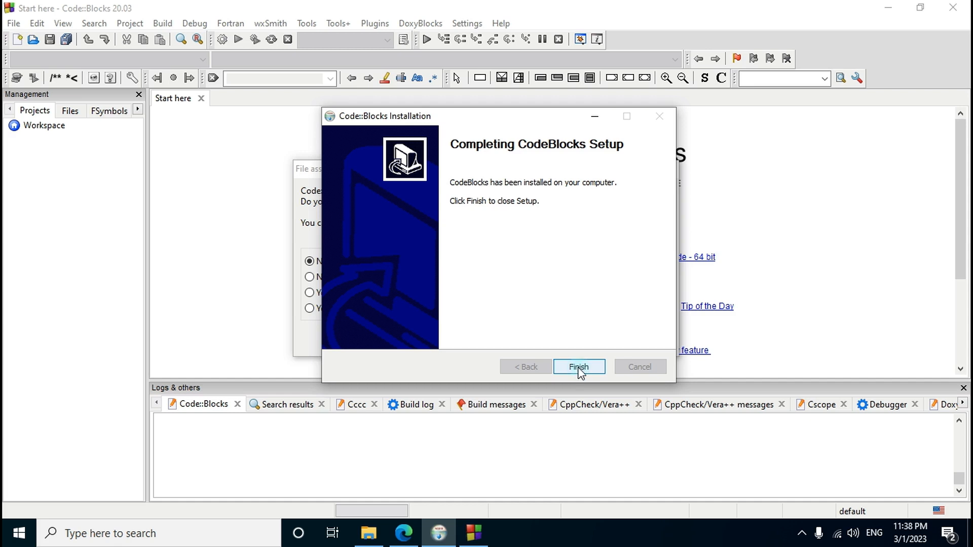
click(579, 367)
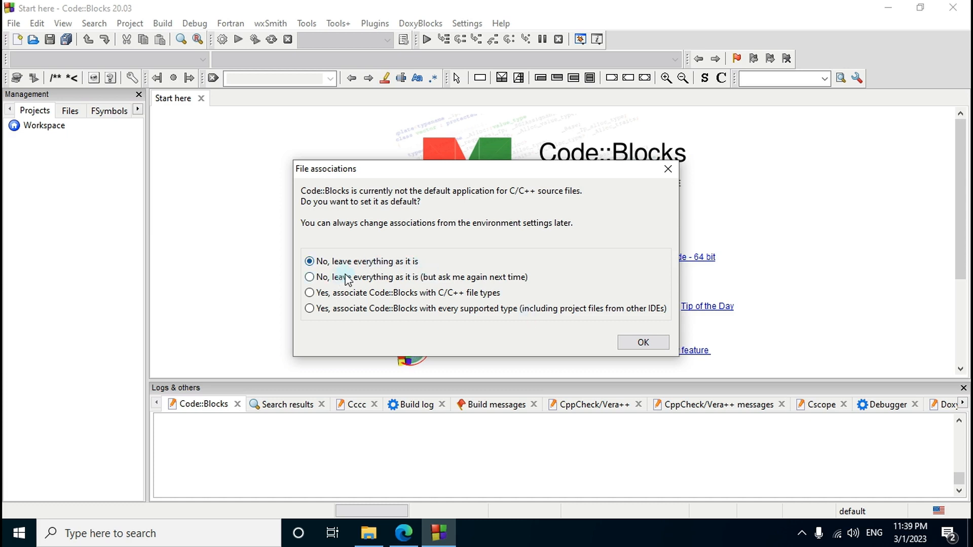
click(643, 342)
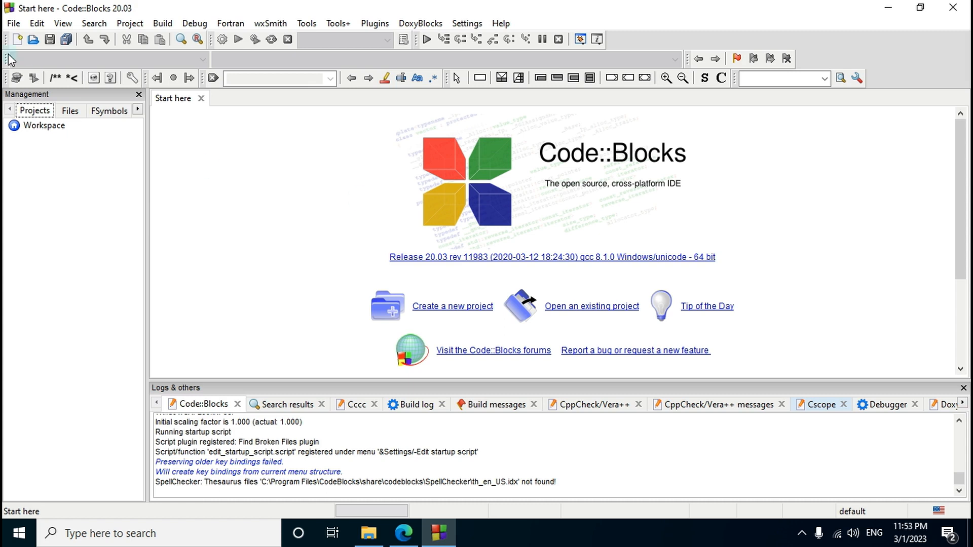
Start a new project in Code::Blocks from the Console application template.
click(14, 26)
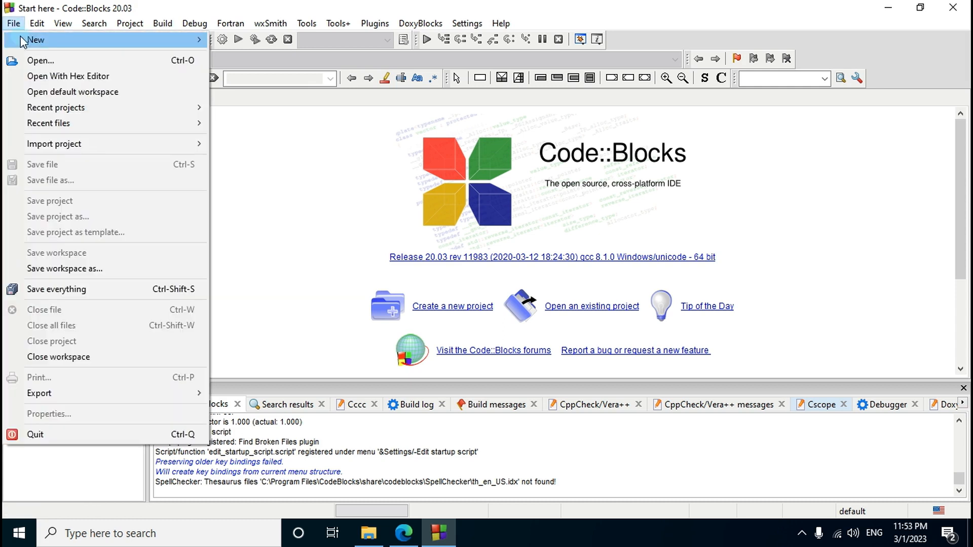
mouse_move(22, 40)
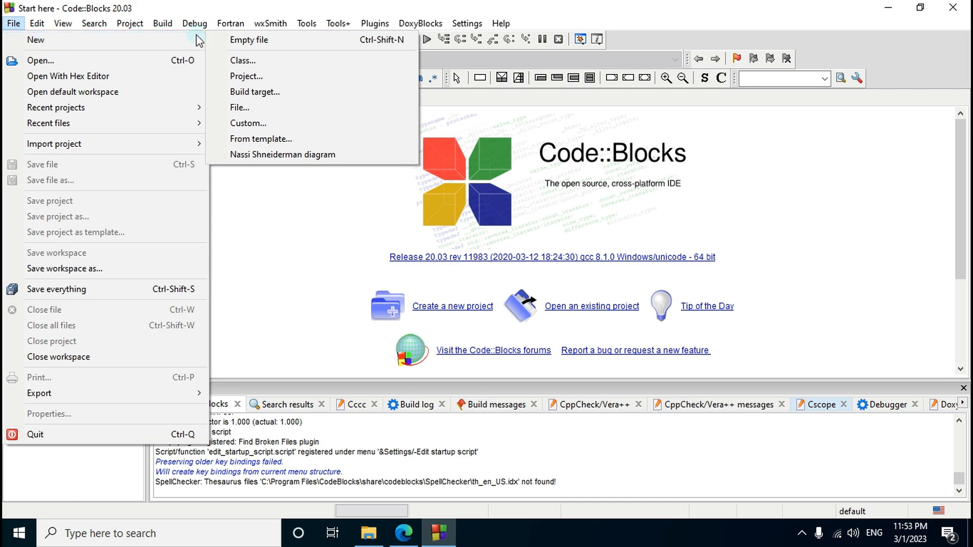
click(266, 78)
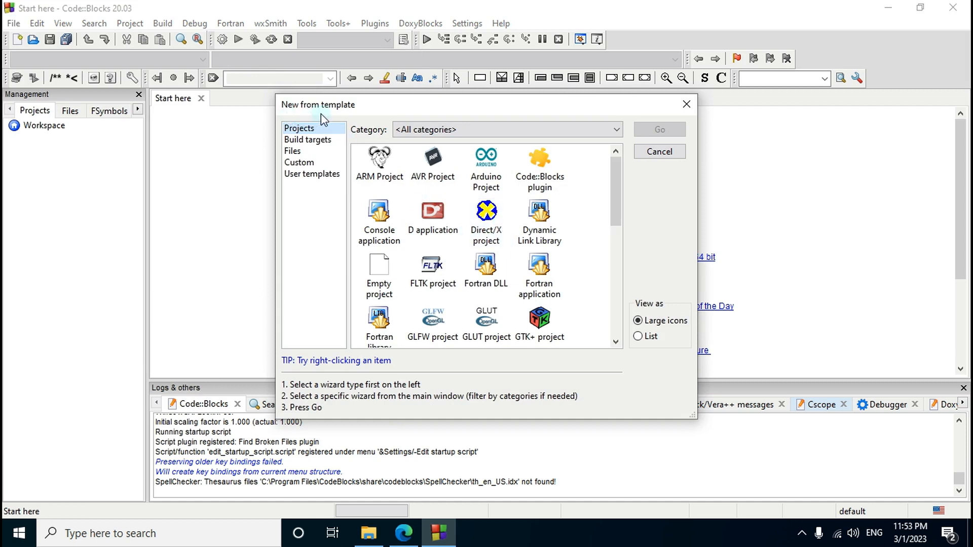
drag(354, 108, 371, 124)
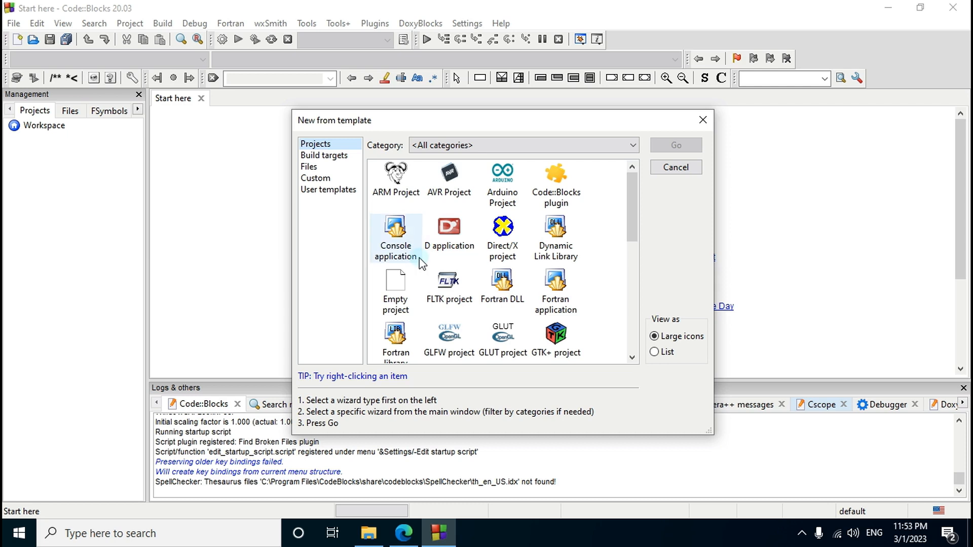
click(399, 236)
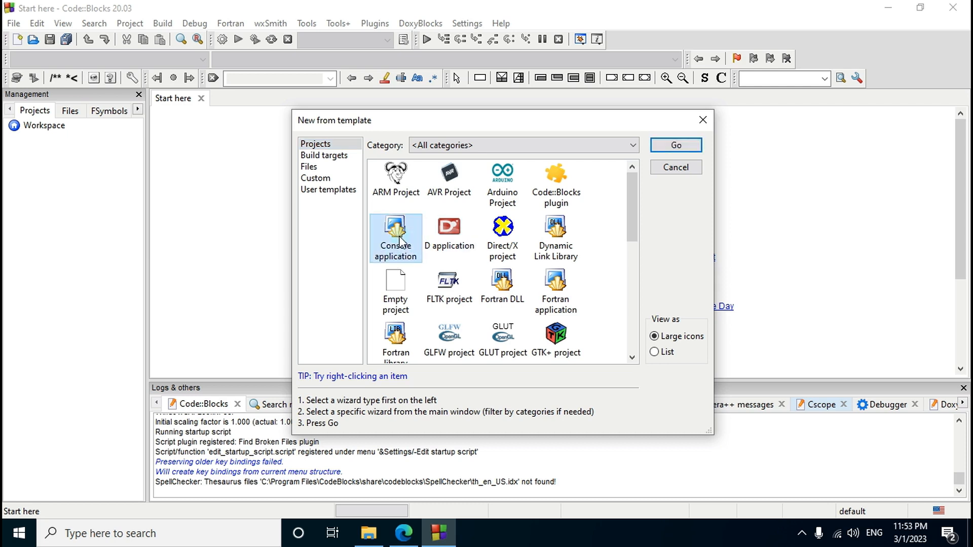
click(682, 149)
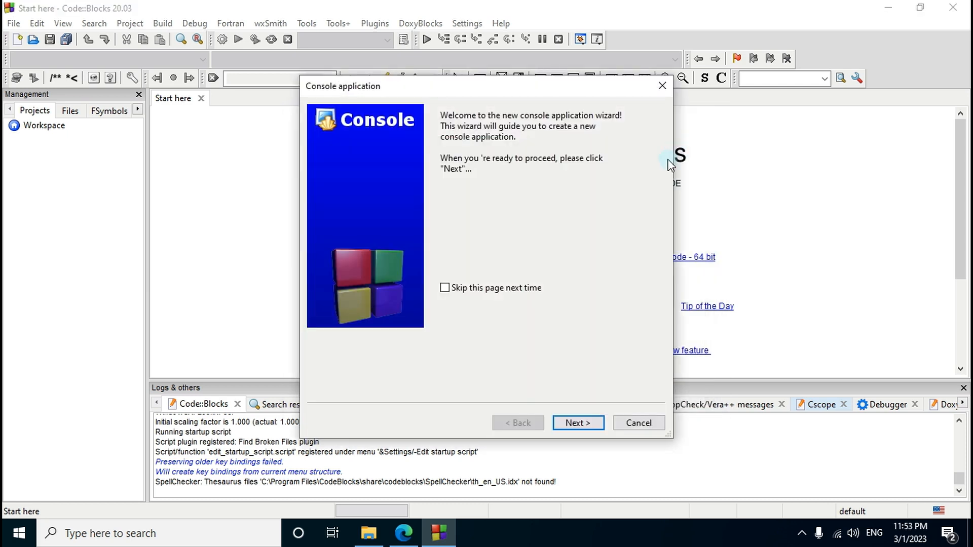
Proceed past the console application wizard's welcome page and choose C++ as the project language.
click(579, 424)
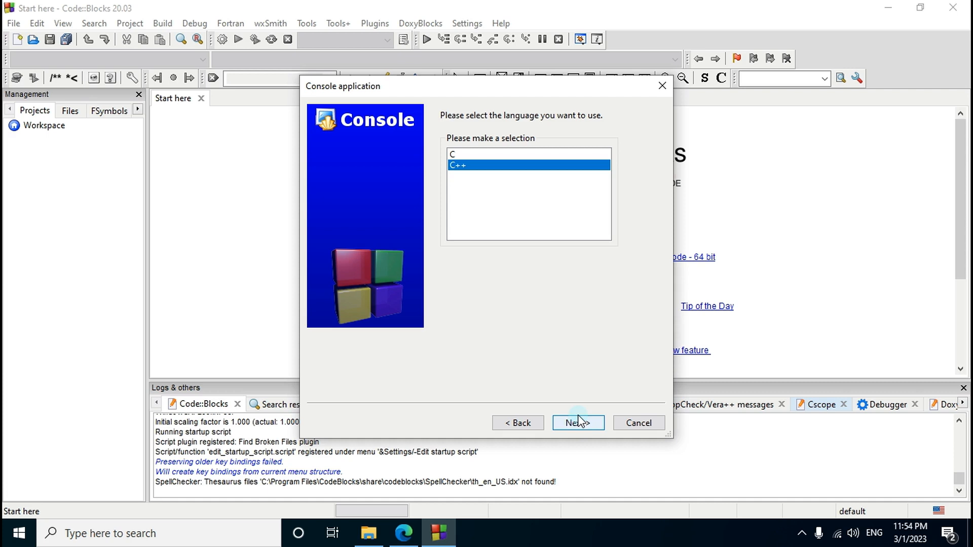
click(475, 188)
click(482, 183)
click(463, 155)
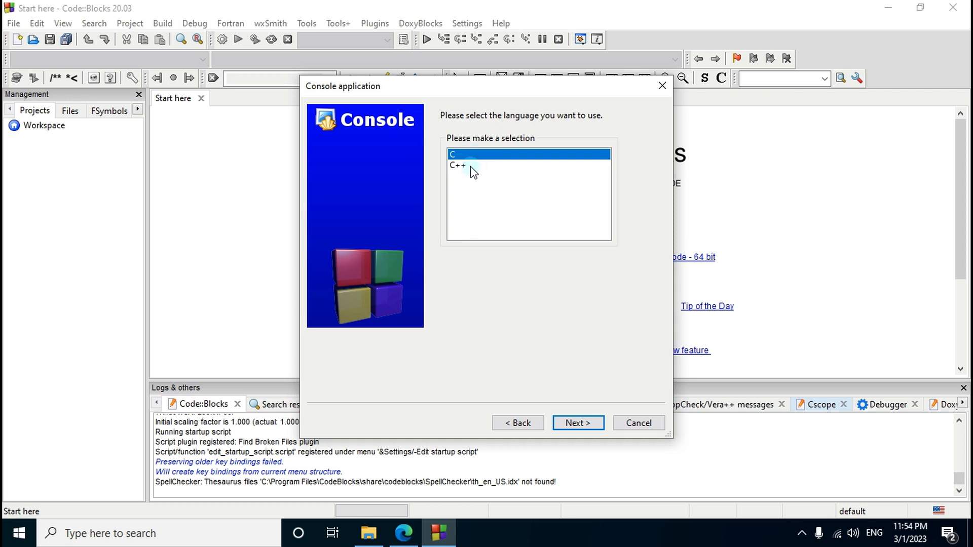
click(470, 168)
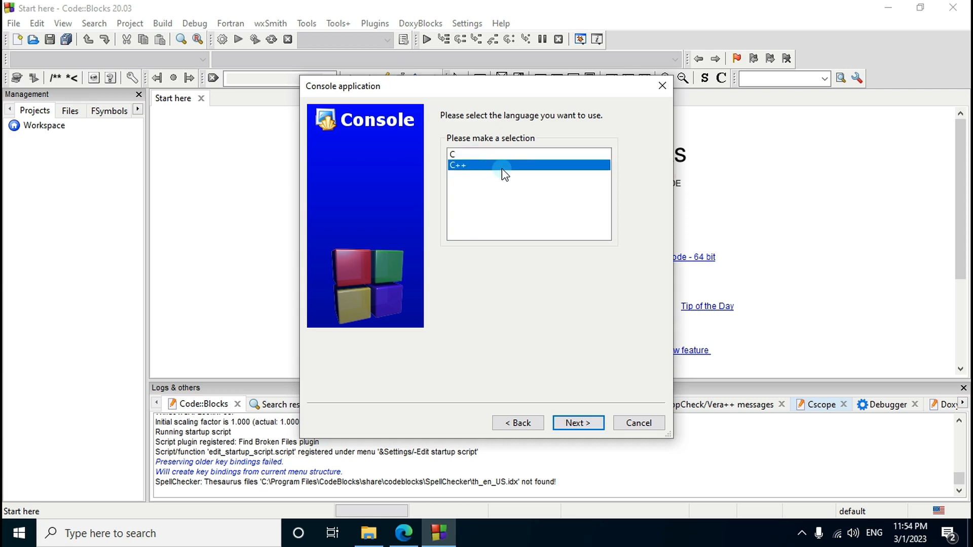
click(579, 424)
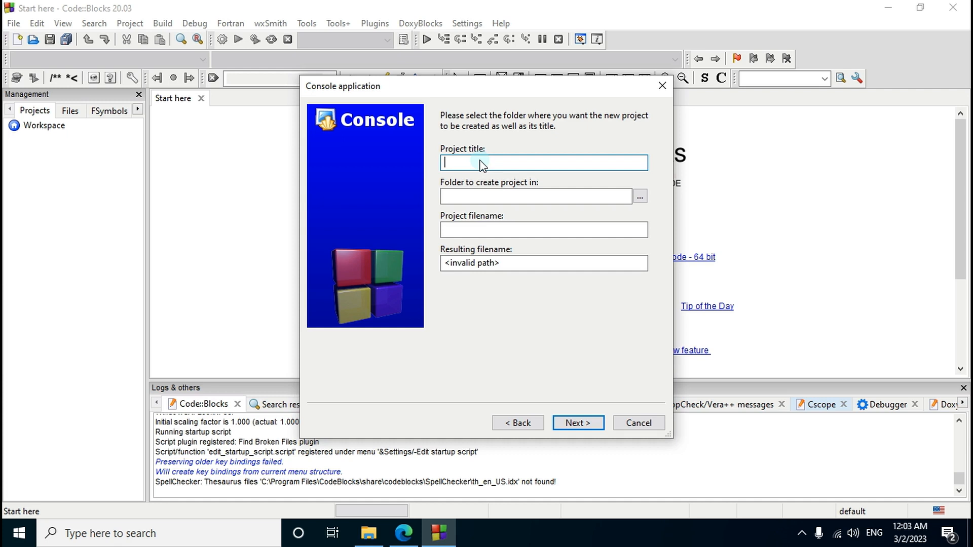
Title the project "Chary tech info" and set its location to a new folder named chary in Documents.
text(Chary tech info)
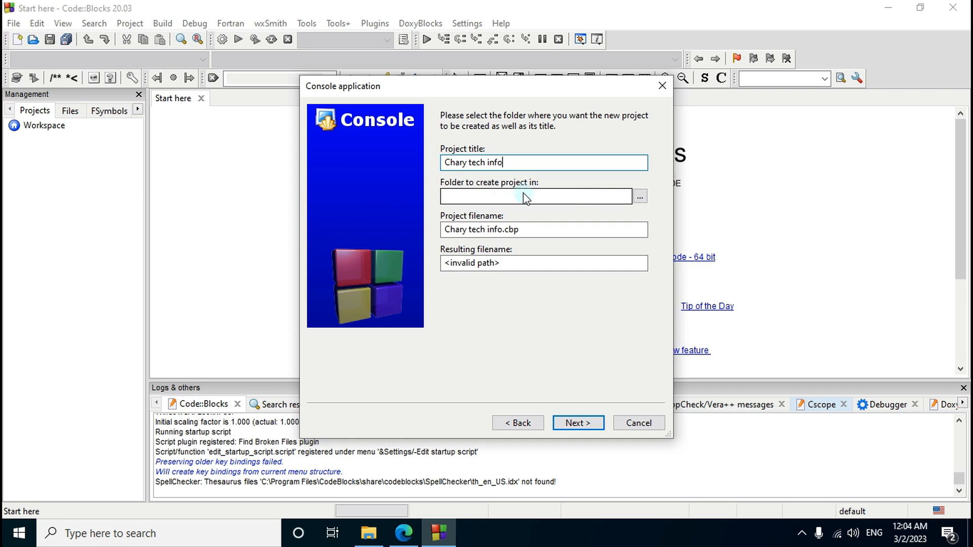
click(641, 199)
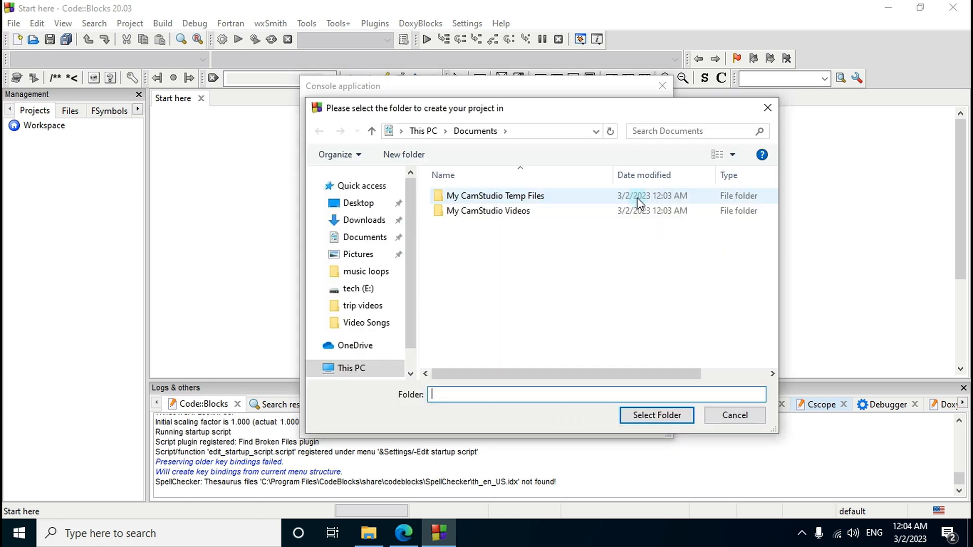
right_click(493, 249)
mouse_move(527, 400)
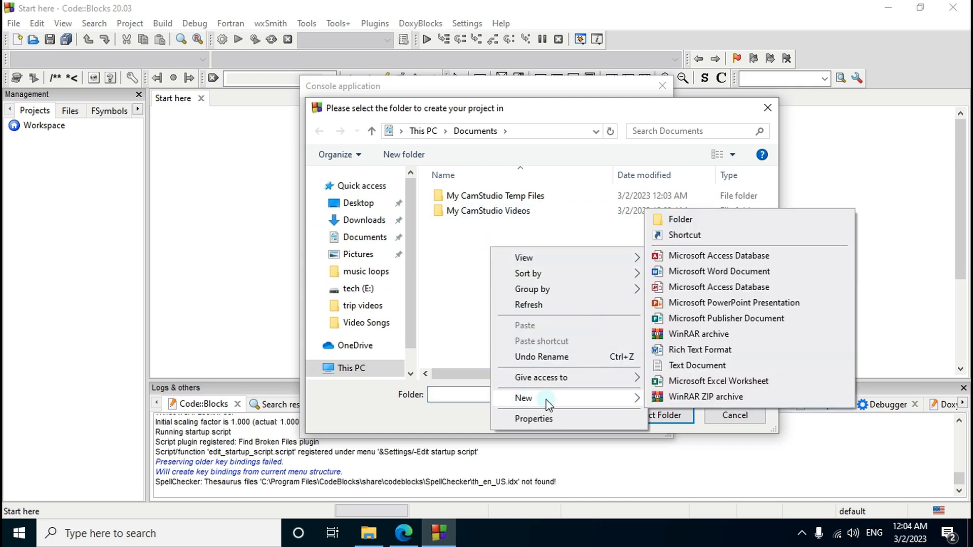
click(680, 219)
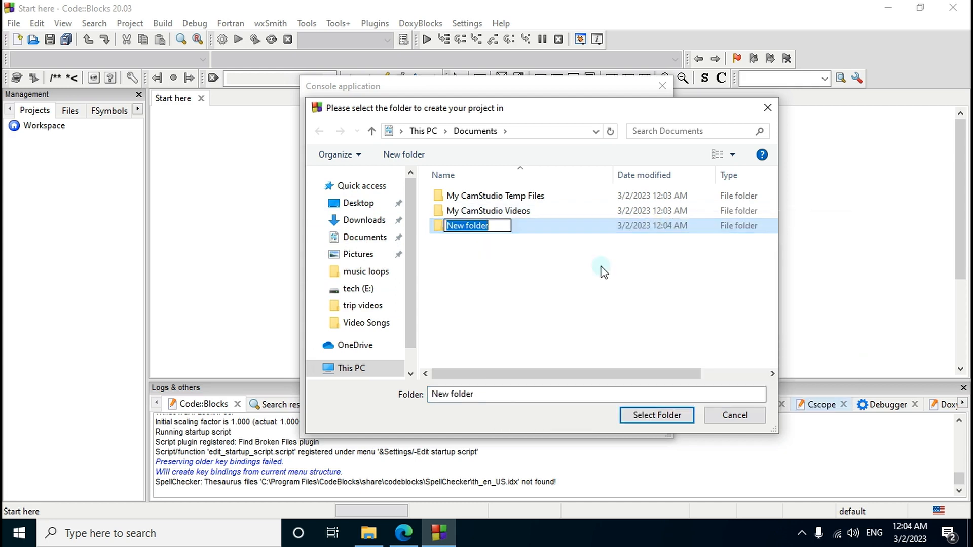
key(BackSpace)
text(chary)
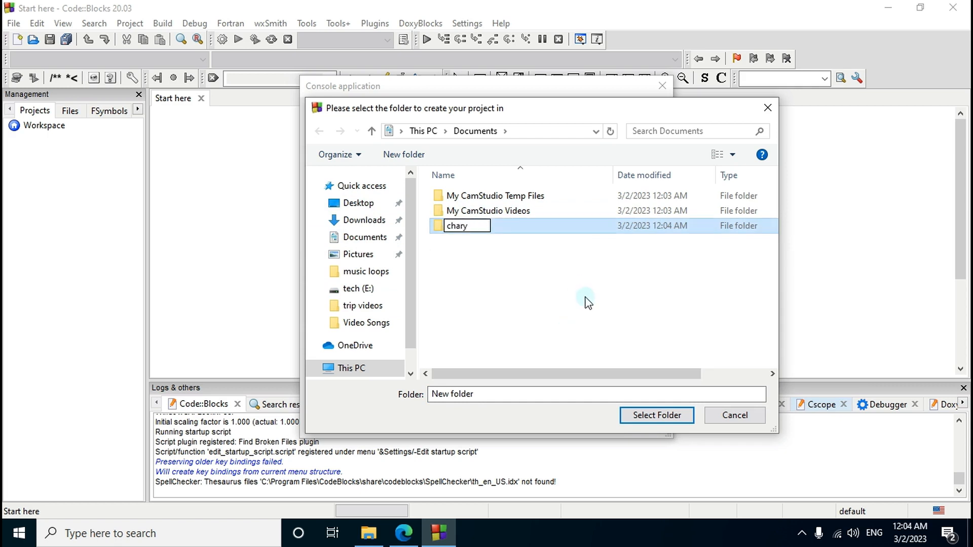
click(584, 300)
click(466, 228)
click(656, 415)
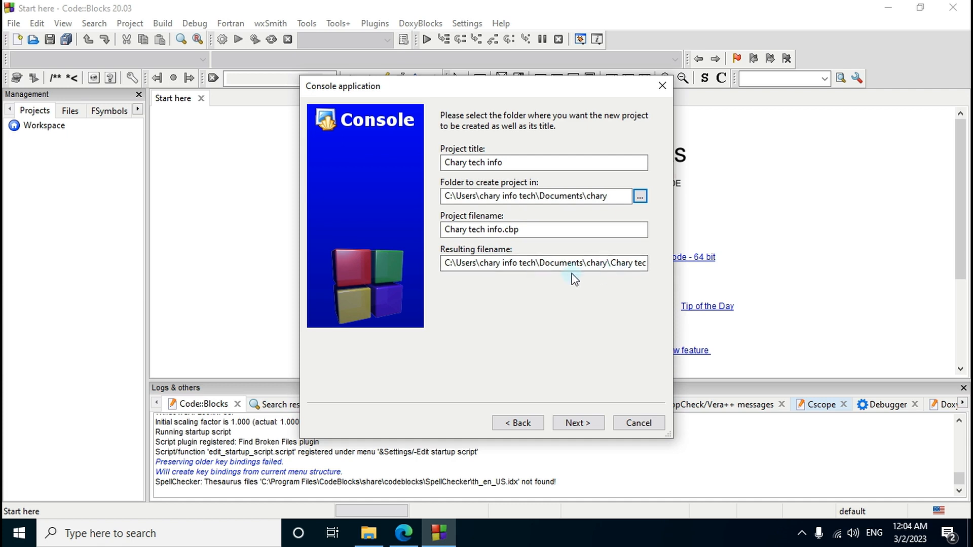
Keep GNU GCC Compiler with the Debug and Release configurations and finish creating the console project.
click(578, 423)
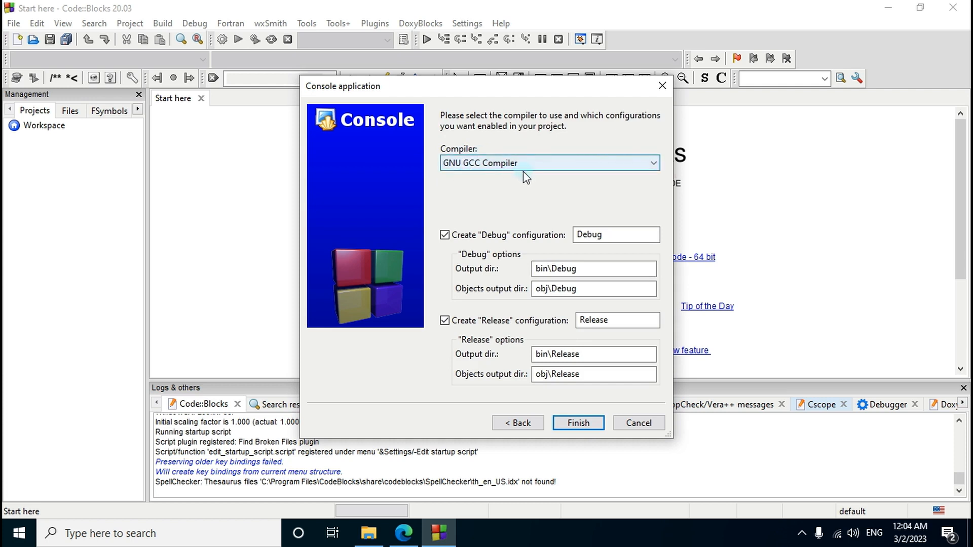
click(537, 170)
click(581, 428)
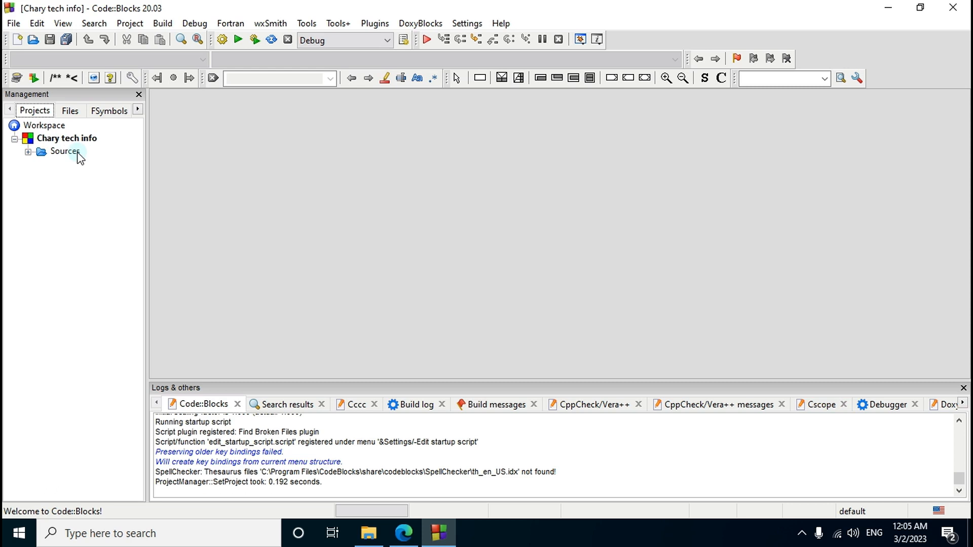
Open main.cpp from the project's Sources and replace "Hello world" in the cout line with "Chary tech info welcome to c++".
click(28, 152)
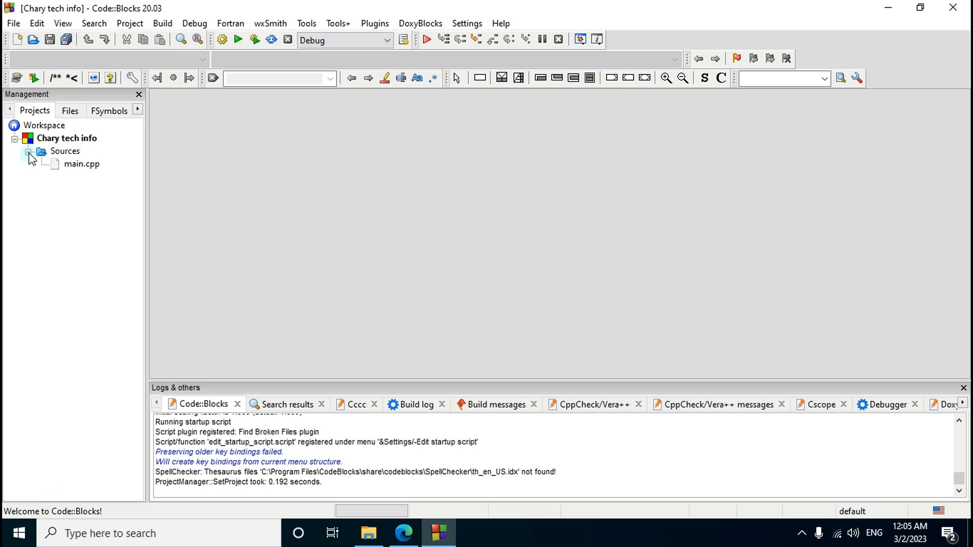
double_click(90, 167)
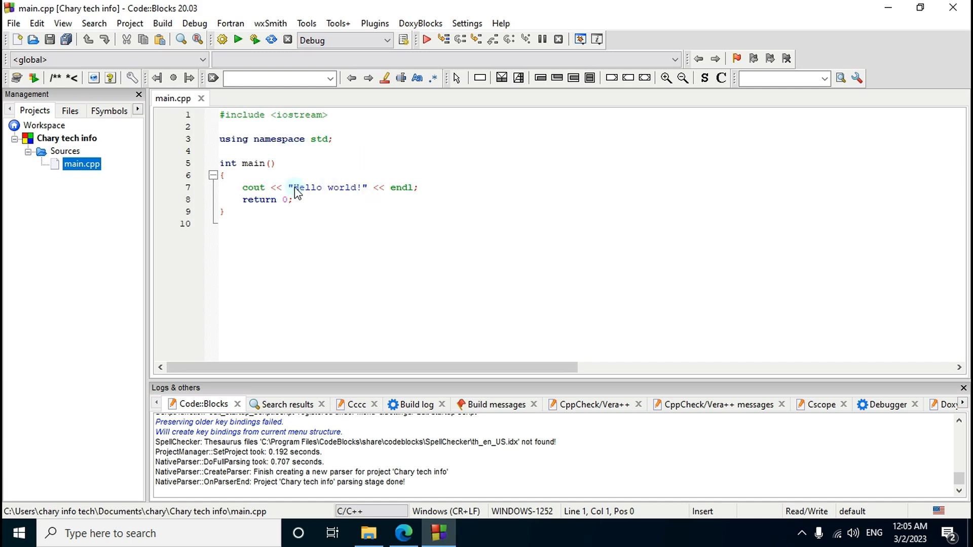
drag(294, 188, 356, 192)
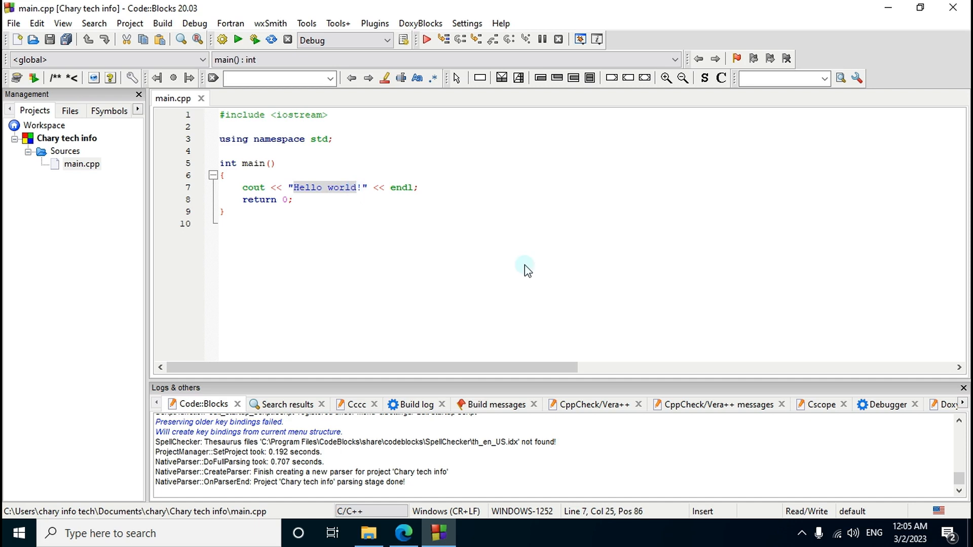
text(Chary tech info welcome to c++)
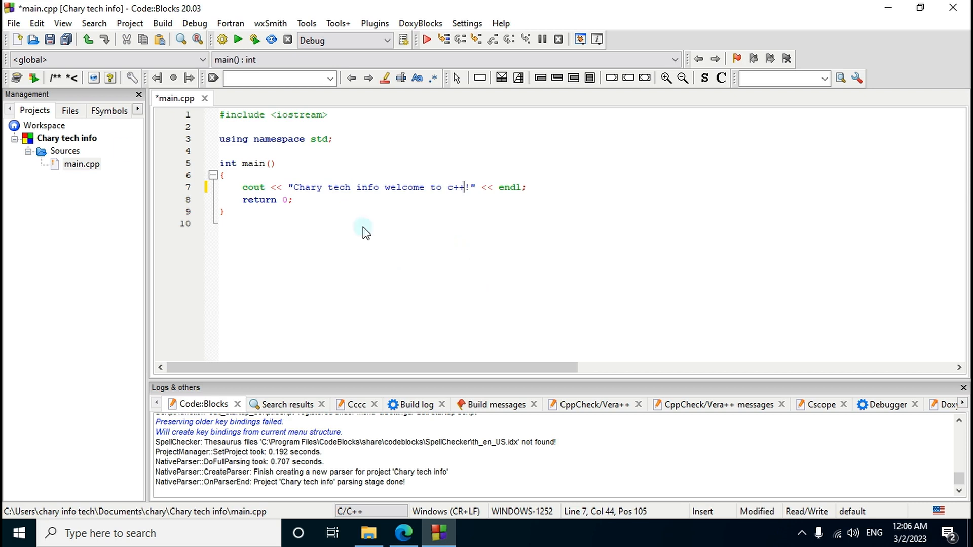
Build the Chary tech info project and run the program.
click(222, 44)
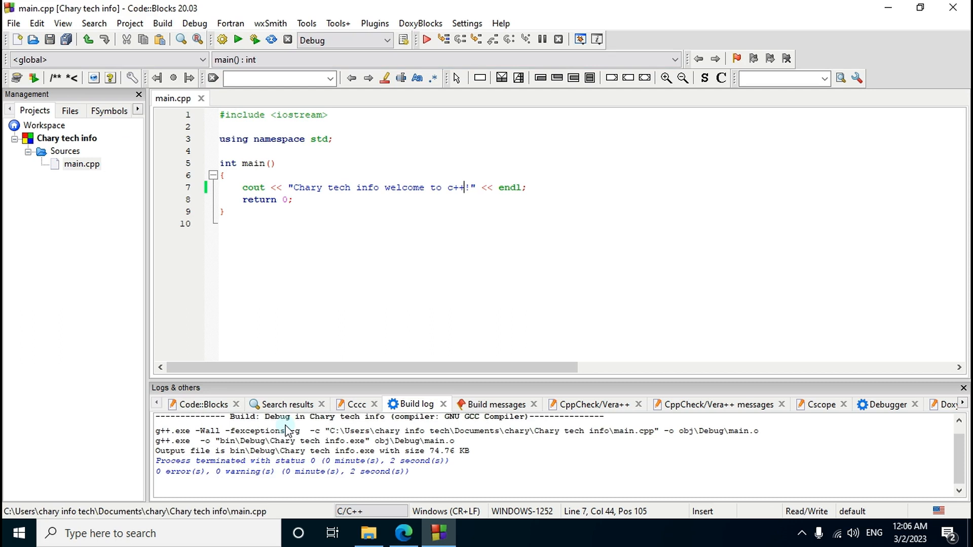
click(237, 40)
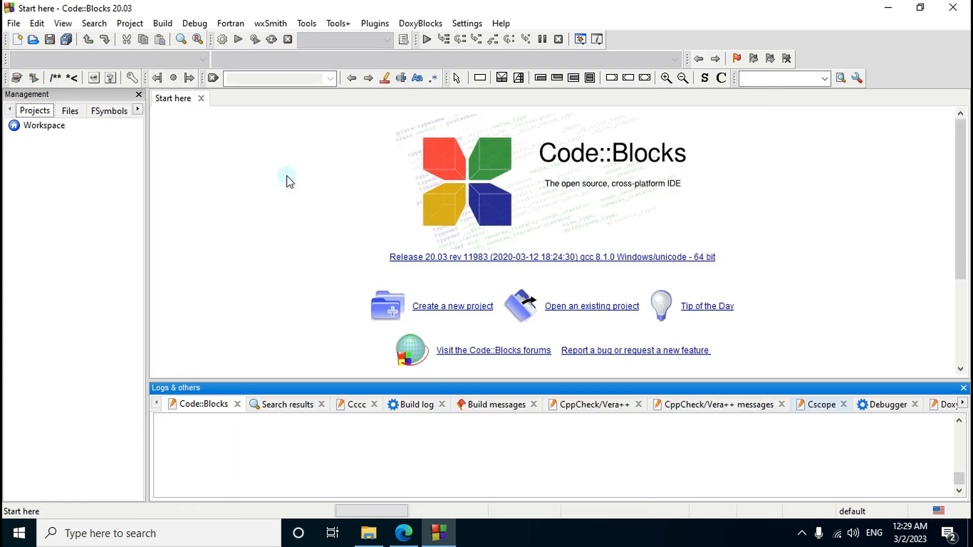
Create an empty file and write a C program with stdio.h whose main prints "Welcome to Chary tech info to C C++" and returns 0.
click(14, 23)
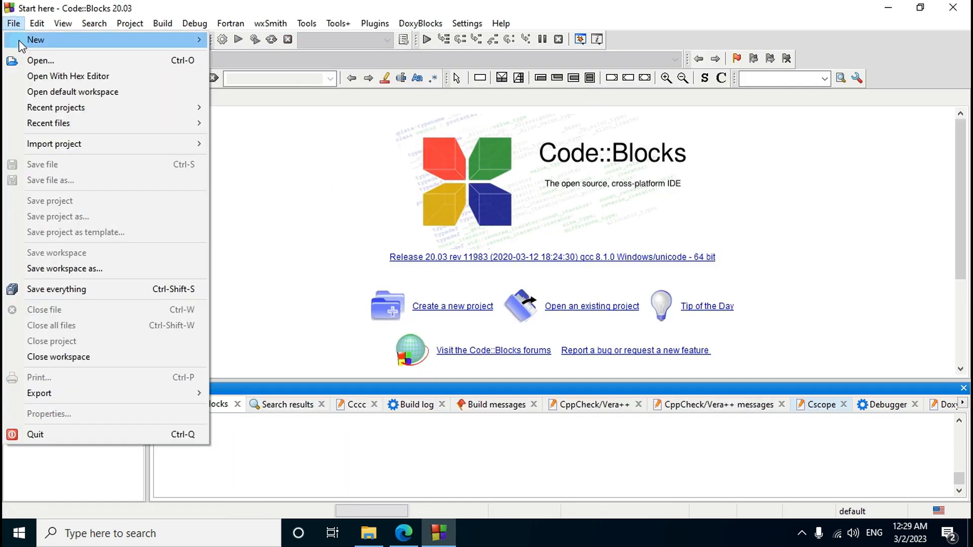
mouse_move(19, 40)
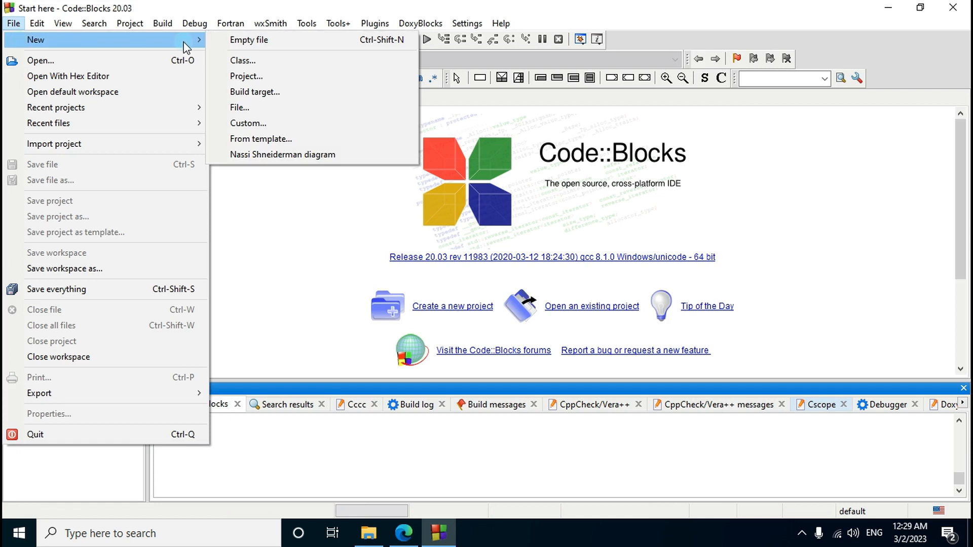
click(240, 43)
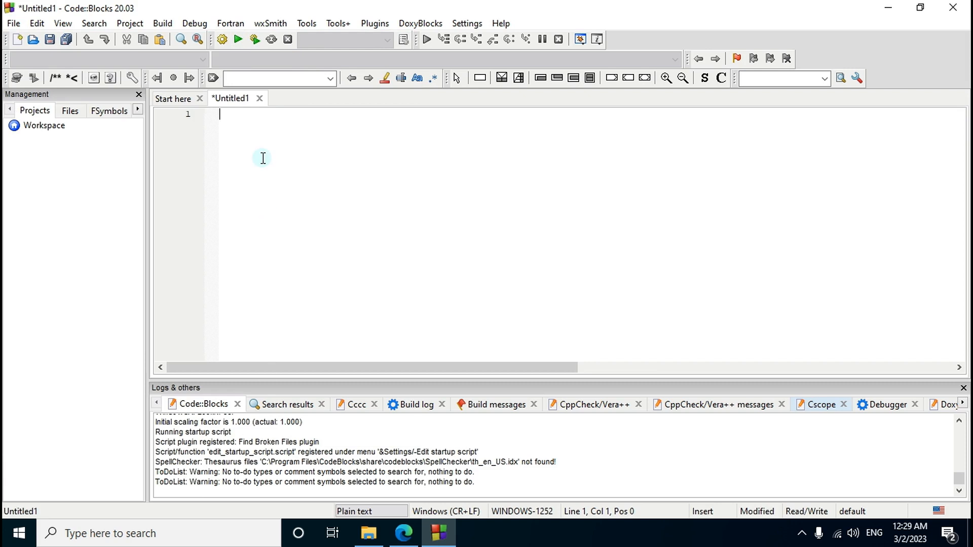
click(233, 124)
text(#include<stdio.h> int main() {     printf("Welcome to Chary tech info to C C++");     return 0; })
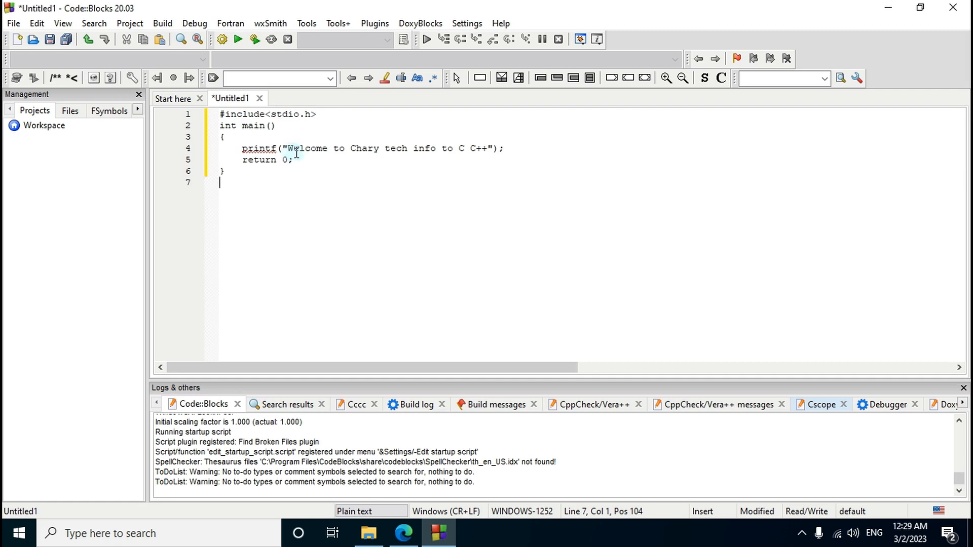
Save the new source file to the Desktop as projects.c.
click(14, 24)
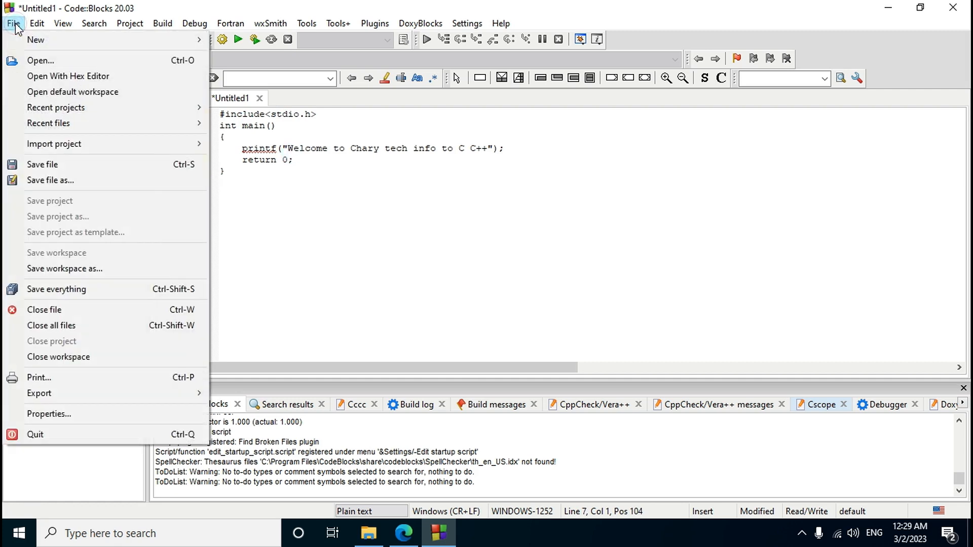
click(49, 165)
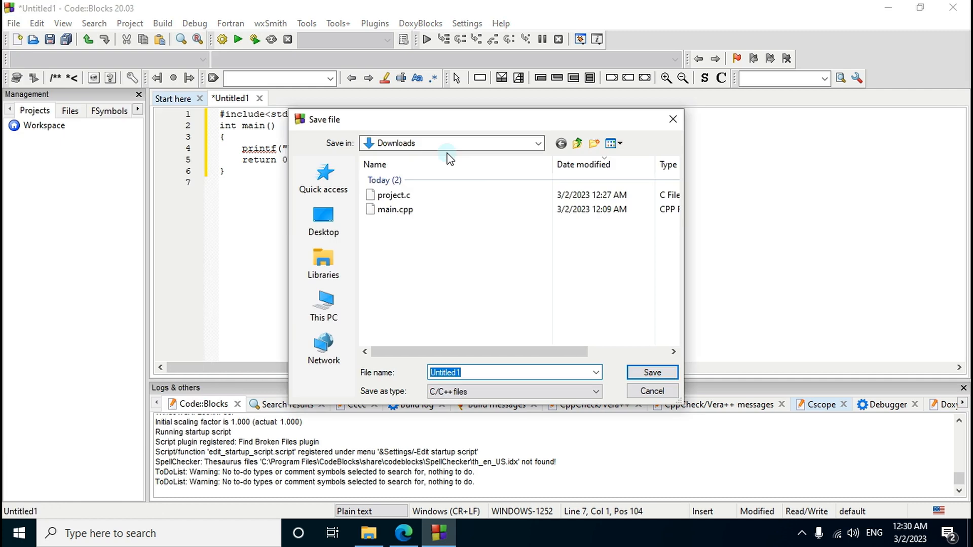
click(323, 227)
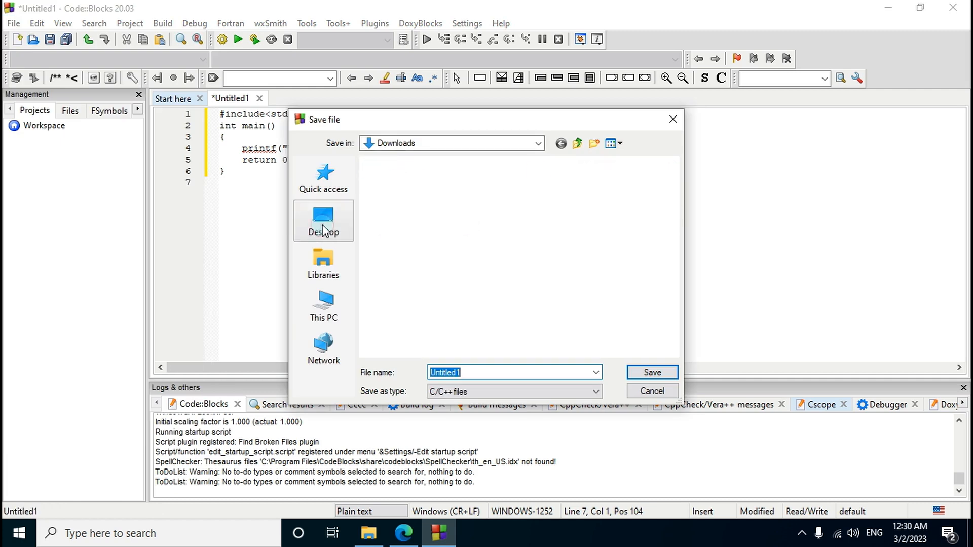
click(324, 229)
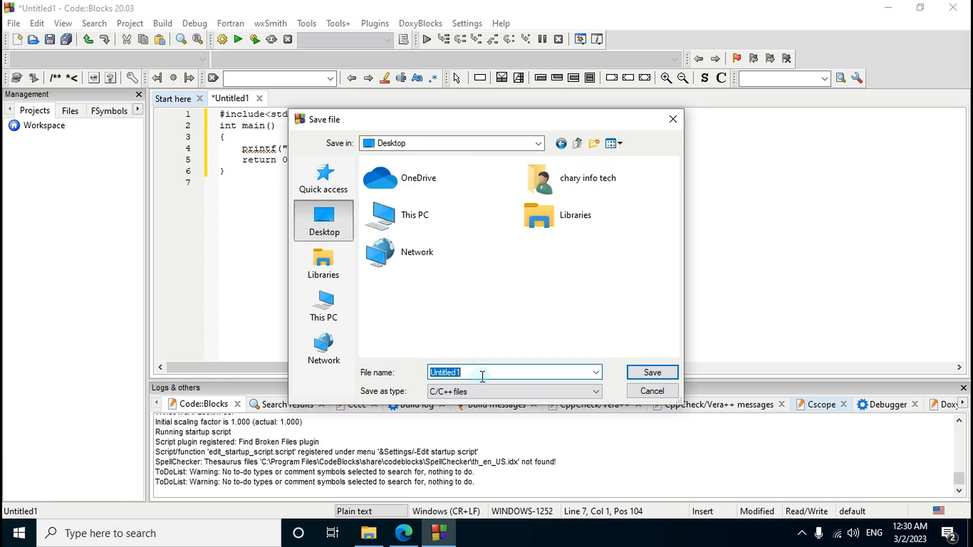
key(BackSpace)
text(projects.c)
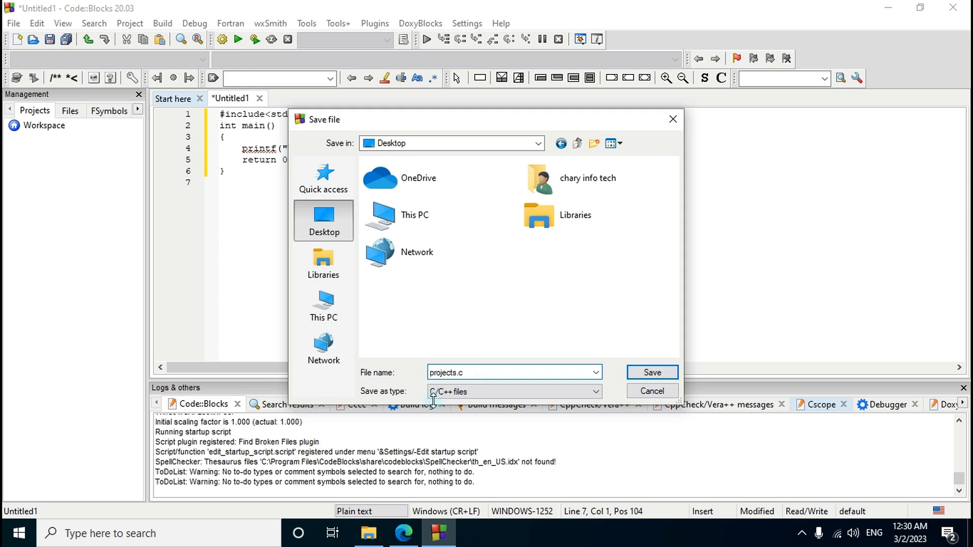
click(641, 373)
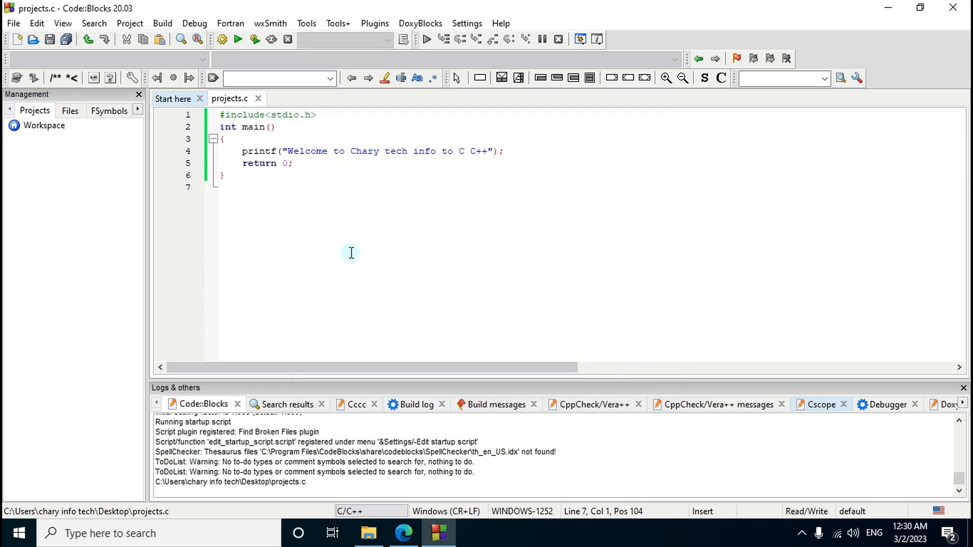
Run projects.c, agreeing to build it first, and close the console output window.
click(238, 40)
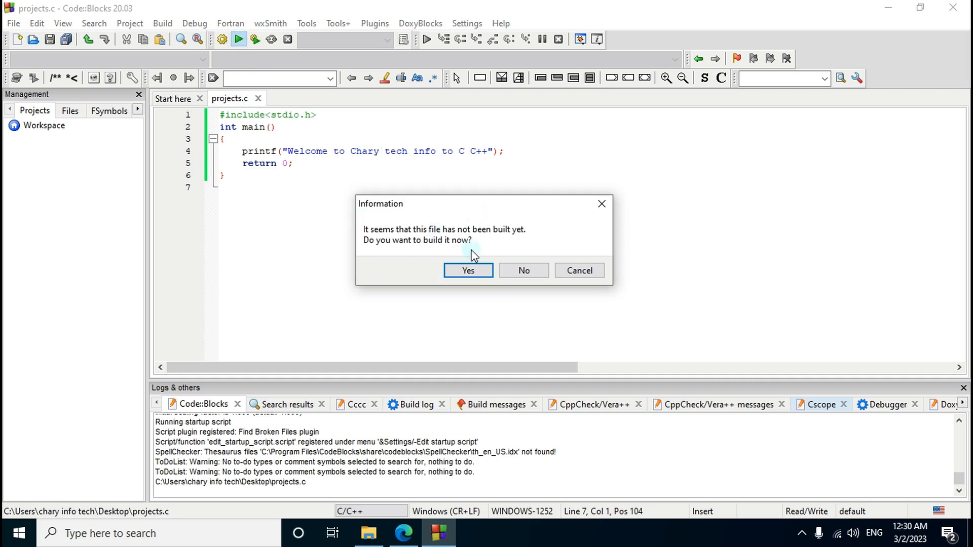
mouse_move(467, 212)
mouse_down()
mouse_move(515, 212)
mouse_move(470, 212)
mouse_up()
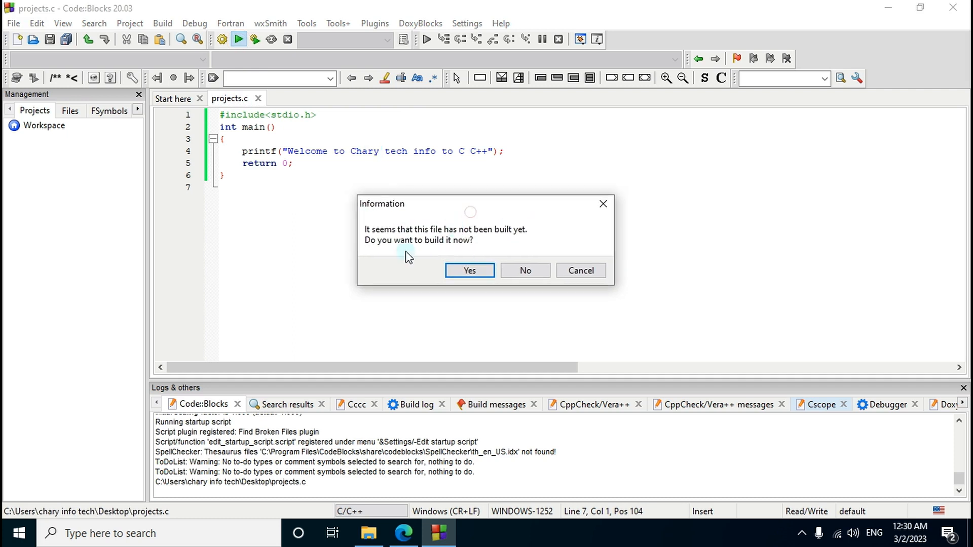
click(467, 272)
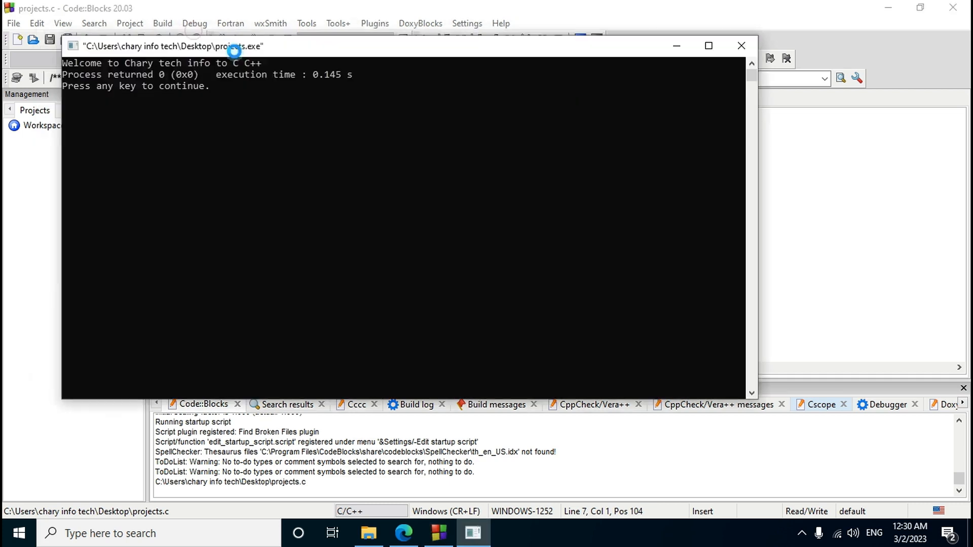
drag(234, 50, 282, 96)
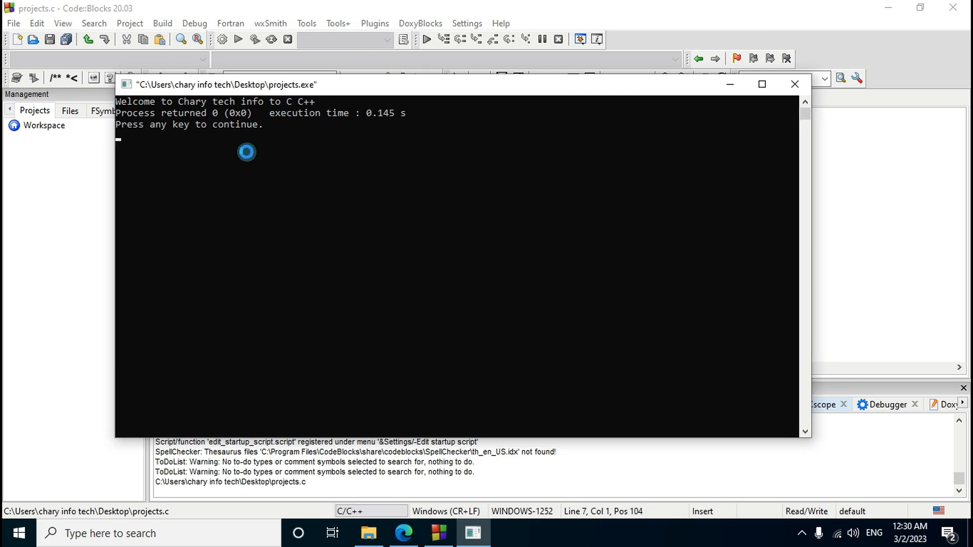
click(795, 84)
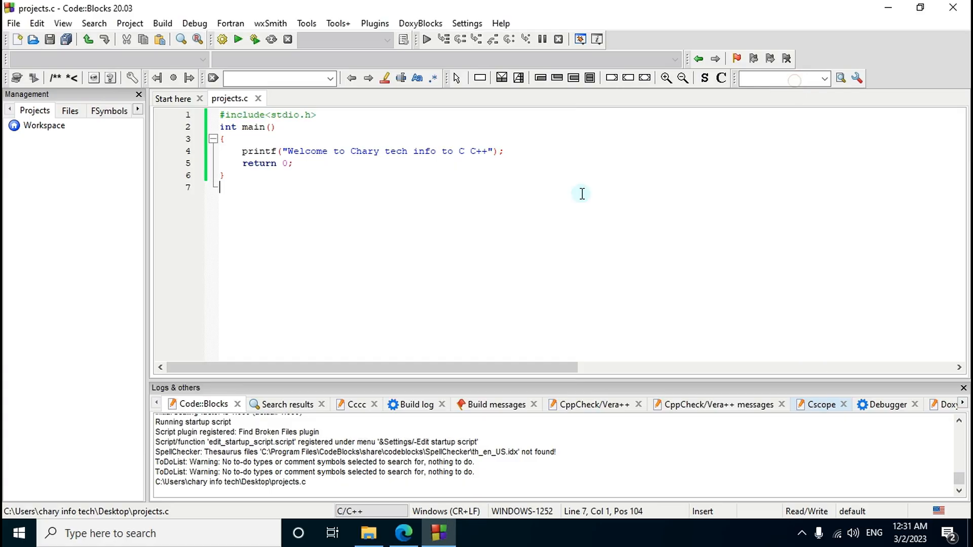